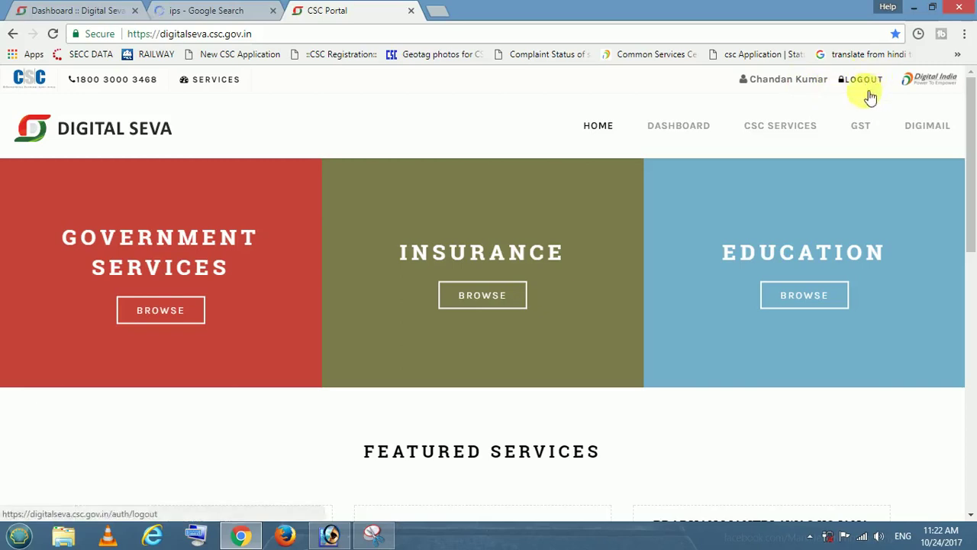
# Switch to the Digital Seva dashboard tab showing the DigiMail Credentials pop-up
pyautogui.click(106, 6)
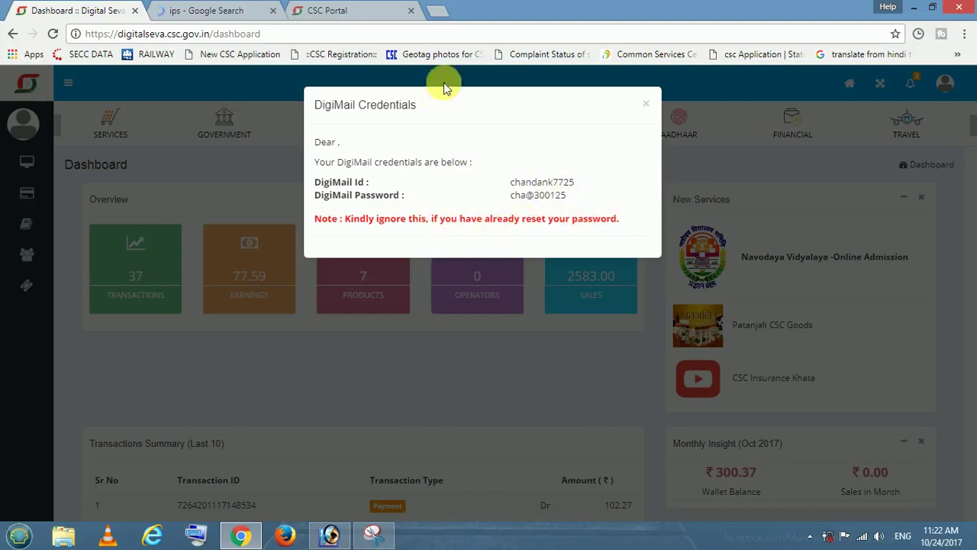
# Load mail.digimail.in in a new Chrome tab to reach the Zimbra sign-in page
pyautogui.click(437, 11)
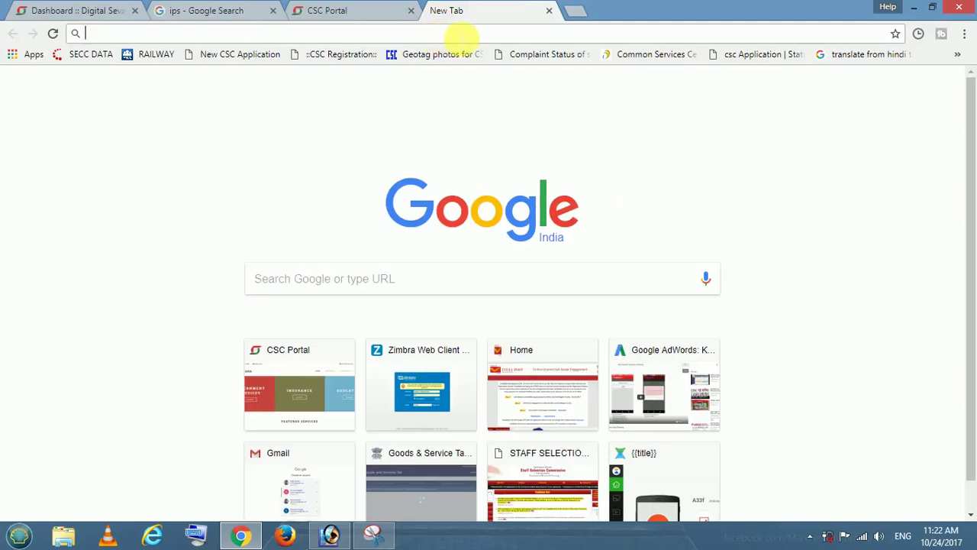
pyautogui.write('m')
pyautogui.press('Return')
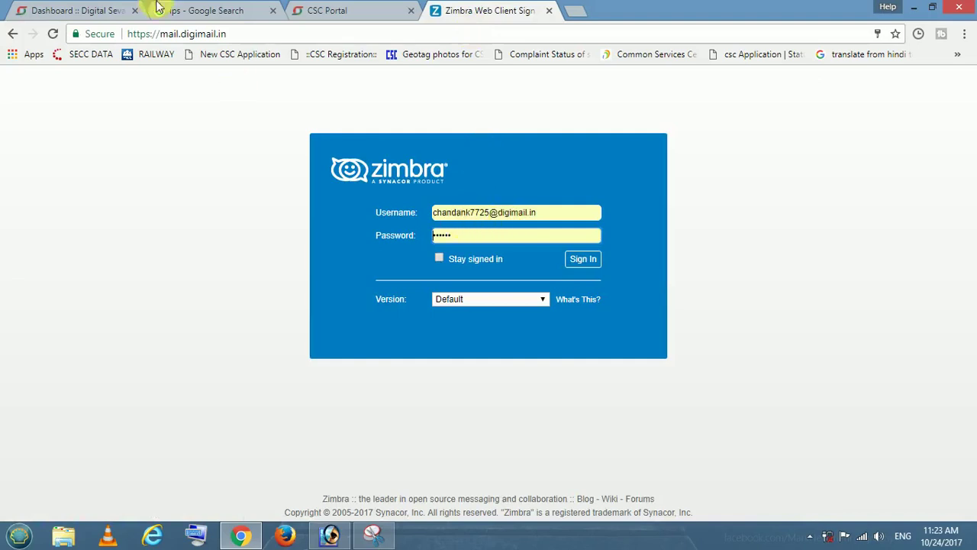
# Copy the DigiMail id from the dashboard and clear the Zimbra Username field
pyautogui.click(107, 9)
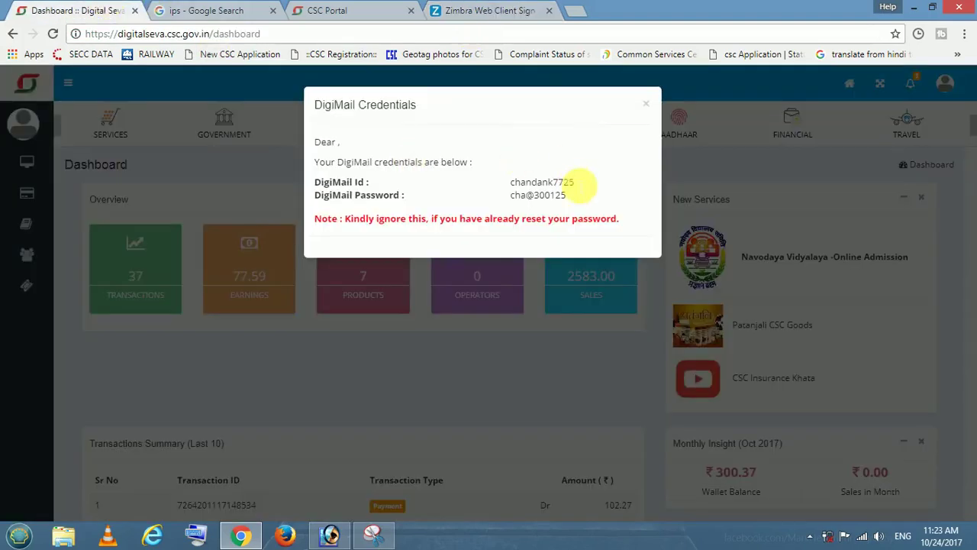
pyautogui.moveTo(573, 189); pyautogui.dragTo(499, 182)
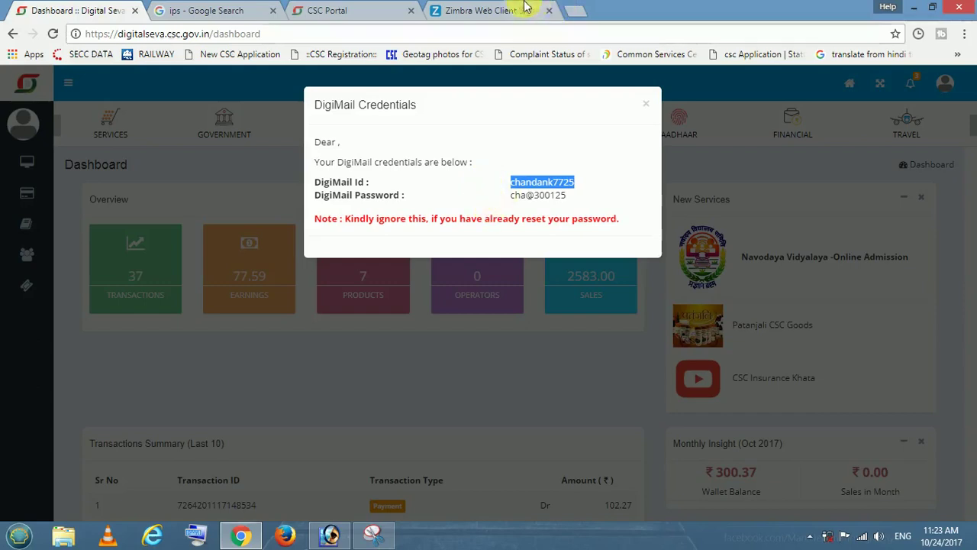
pyautogui.click(500, 10)
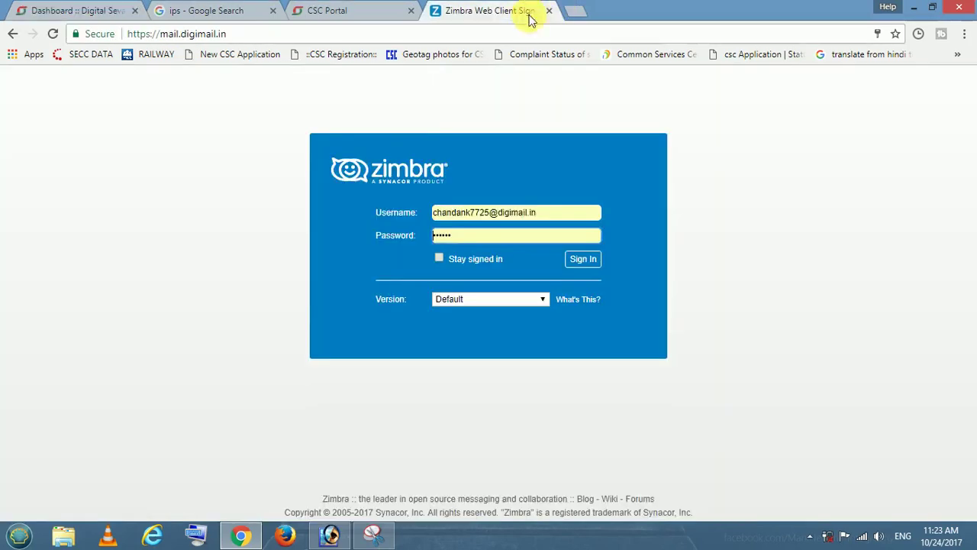
pyautogui.click(490, 212)
pyautogui.tripleClick(539, 211)
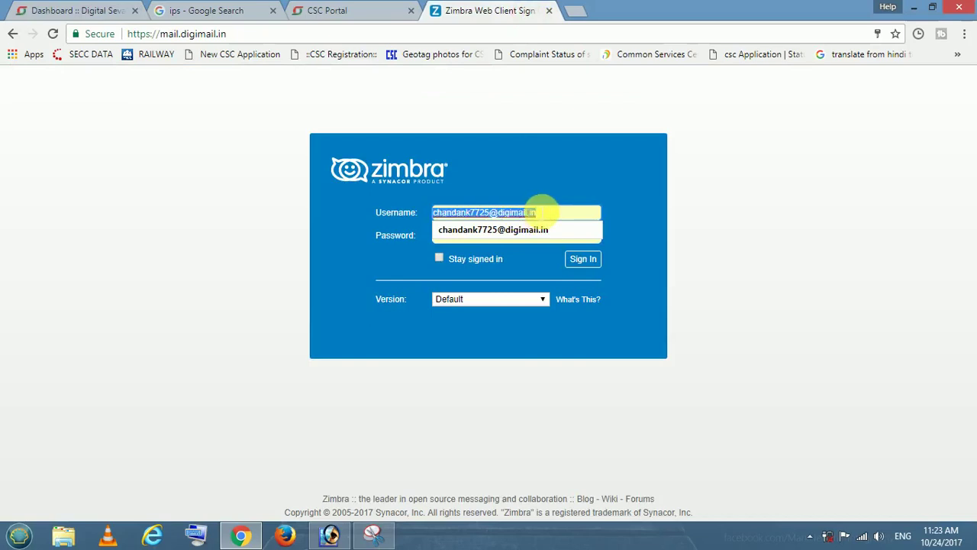
pyautogui.click(601, 232)
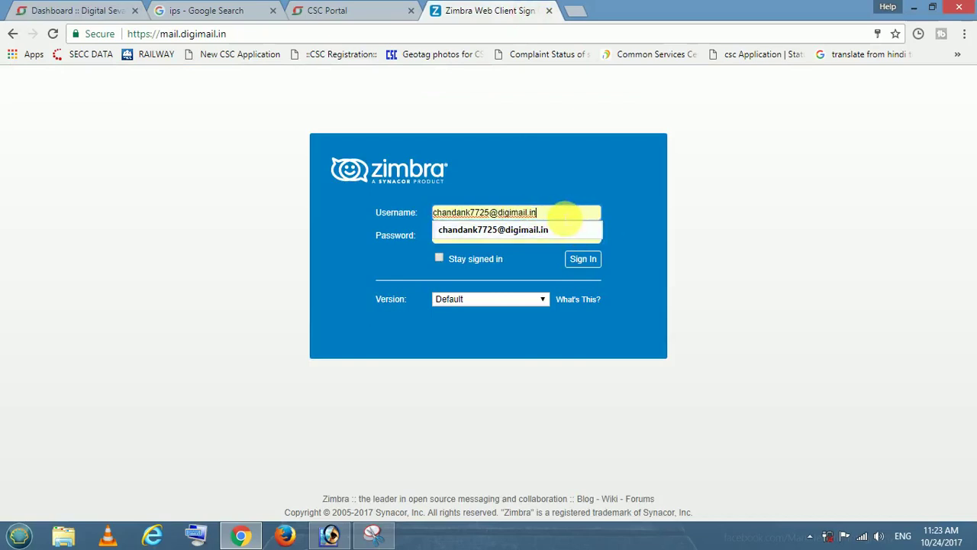
pyautogui.press('BackSpace')
pyautogui.press('BackSpace')
pyautogui.press('BackSpace')
pyautogui.press('BackSpace')
pyautogui.press('BackSpace')
pyautogui.press('BackSpace')
pyautogui.press('BackSpace')
pyautogui.press('BackSpace')
pyautogui.press('BackSpace')
pyautogui.press('BackSpace')
pyautogui.press('BackSpace')
pyautogui.press('BackSpace')
pyautogui.press('BackSpace')
pyautogui.press('BackSpace')
pyautogui.press('BackSpace')
pyautogui.press('BackSpace')
pyautogui.press('BackSpace')
pyautogui.press('BackSpace')
pyautogui.press('BackSpace')
pyautogui.press('BackSpace')
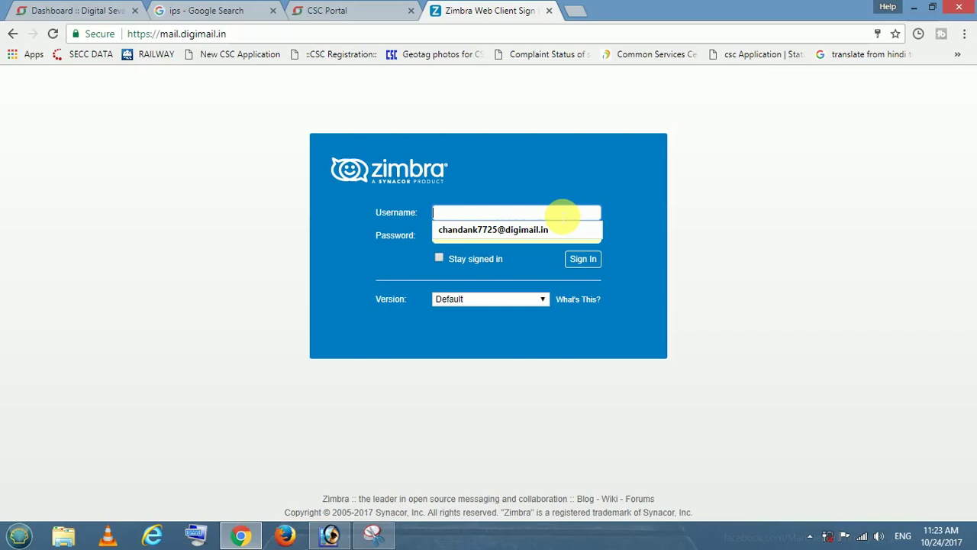
pyautogui.click(561, 229)
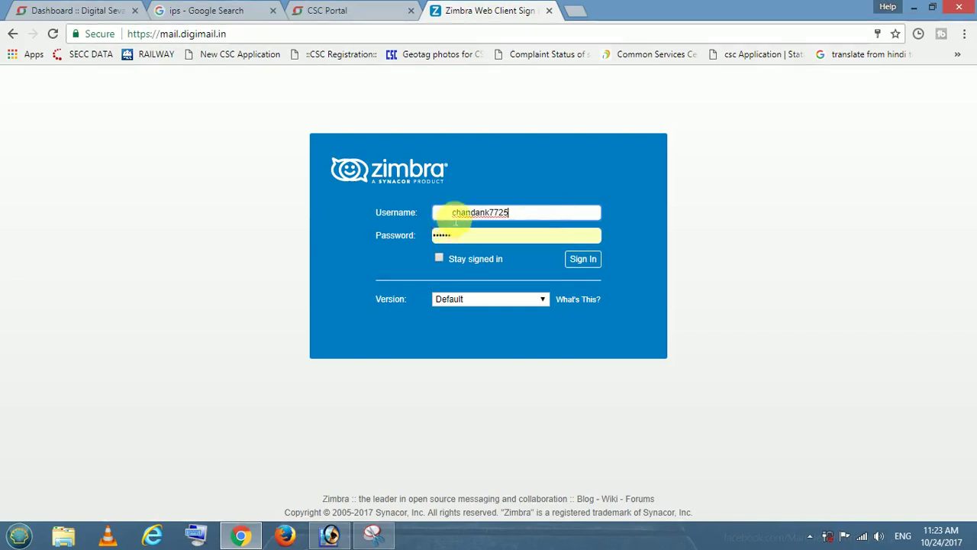
pyautogui.click(459, 218)
pyautogui.click(498, 212)
pyautogui.write('@')
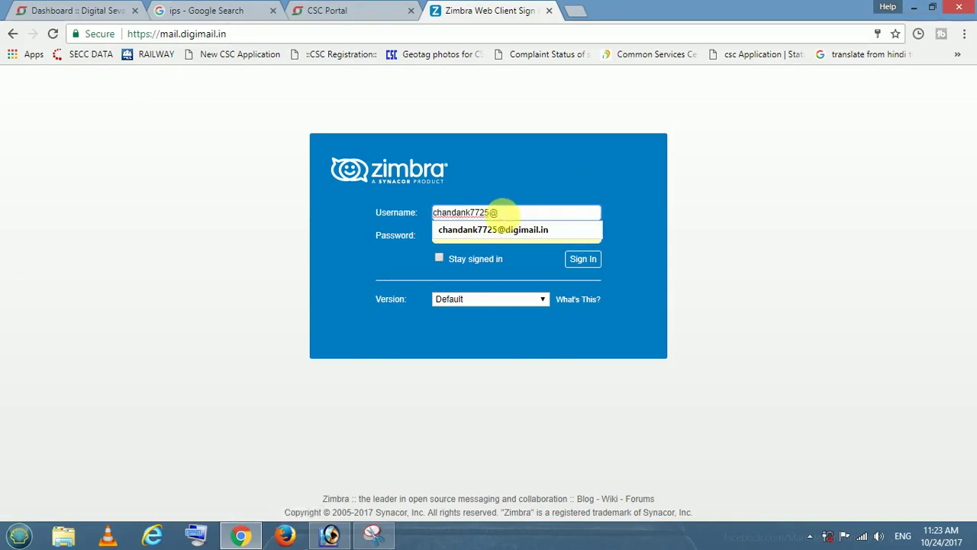
pyautogui.write('digimail')
pyautogui.write('l')
pyautogui.write('.')
pyautogui.write('in')
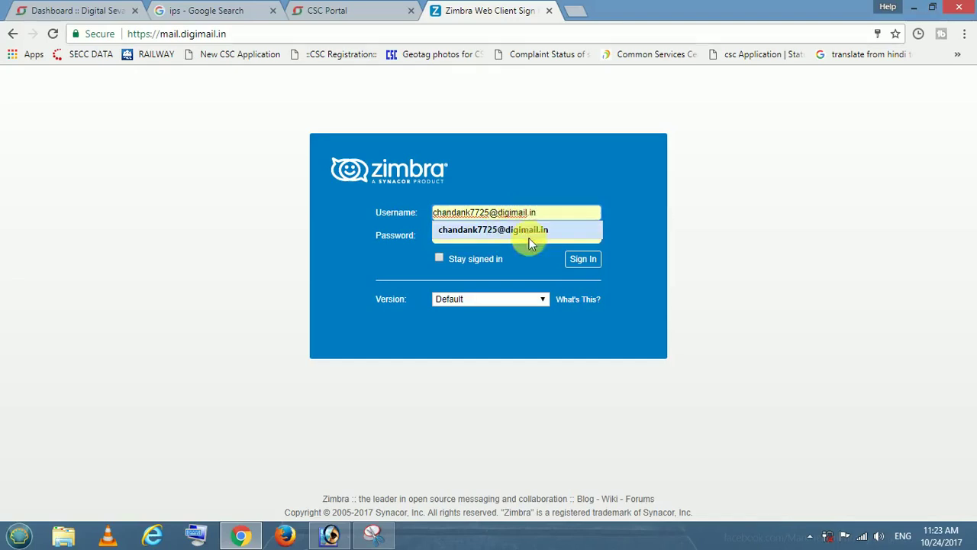
pyautogui.click(646, 227)
pyautogui.click(565, 238)
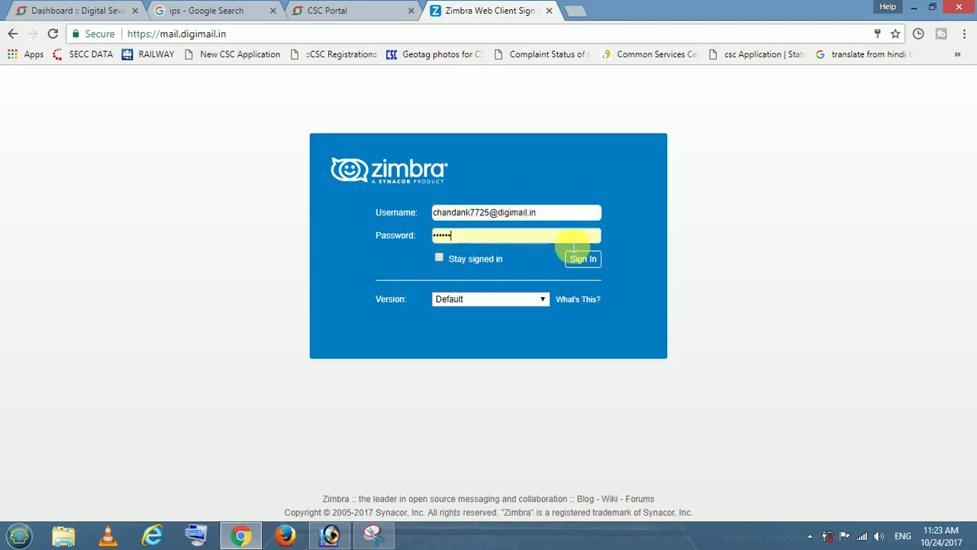
pyautogui.click(48, 9)
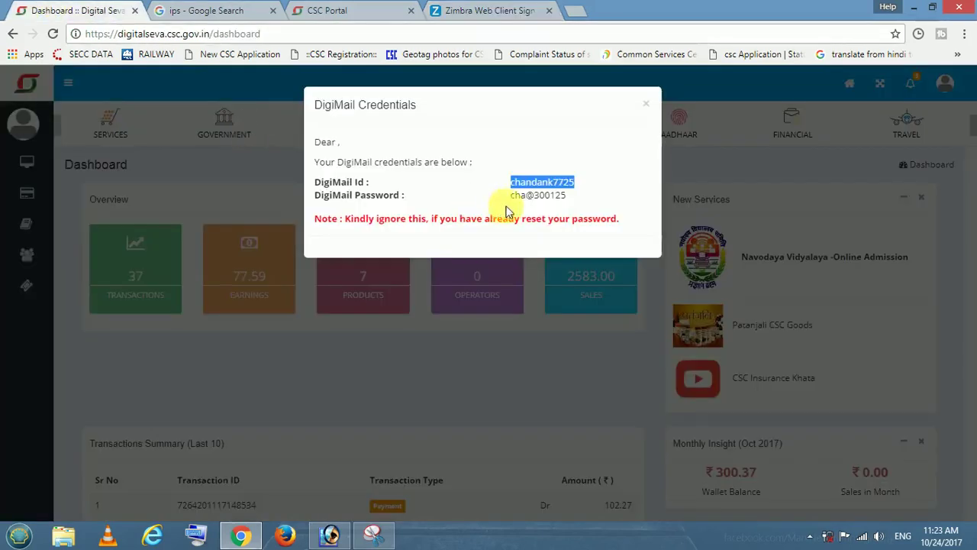
# Replace the autofilled Zimbra password with the copied portal password and sign in
pyautogui.click(576, 211)
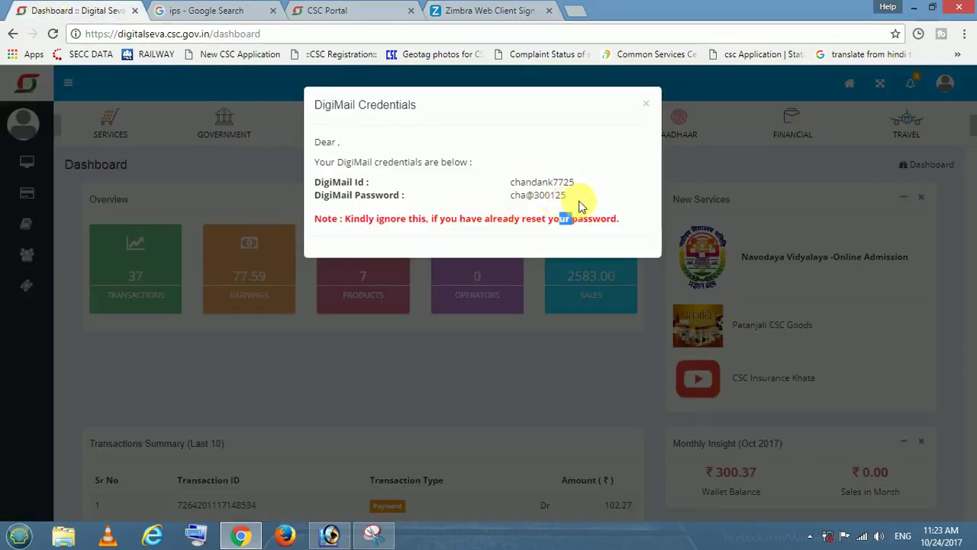
pyautogui.moveTo(571, 195); pyautogui.dragTo(507, 197)
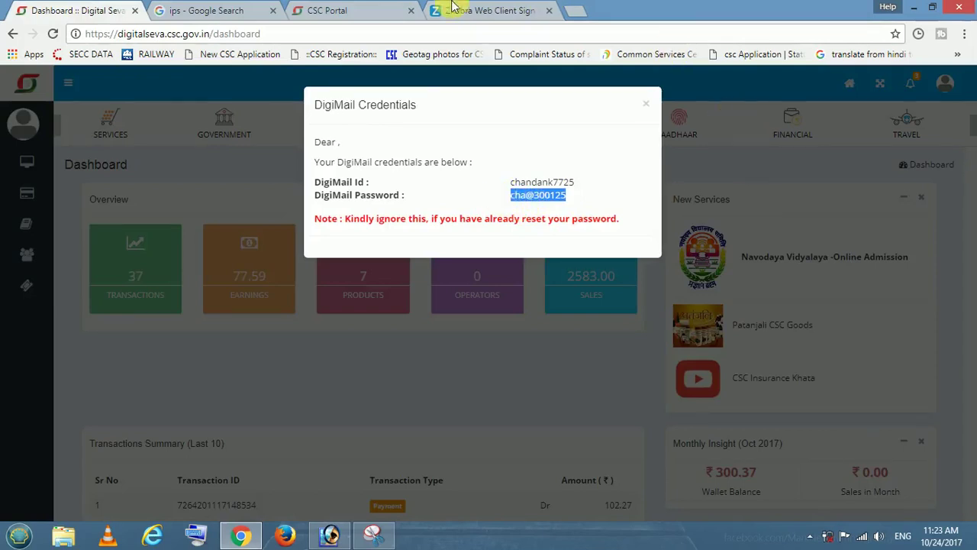
pyautogui.click(473, 10)
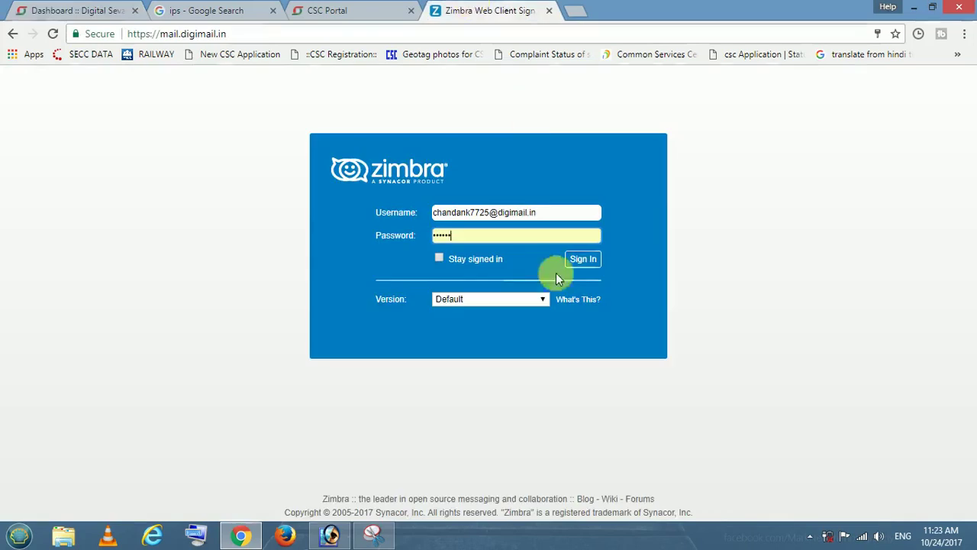
pyautogui.click(487, 238)
pyautogui.press('BackSpace')
pyautogui.press('BackSpace')
pyautogui.press('BackSpace')
pyautogui.press('BackSpace')
pyautogui.press('BackSpace')
pyautogui.press('BackSpace')
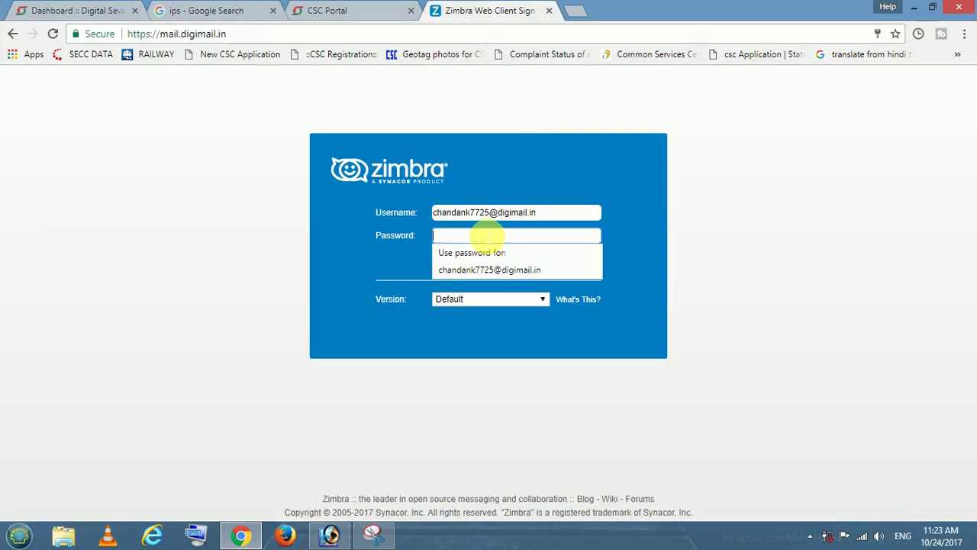
pyautogui.hotkey('ctrl', 'v')
pyautogui.click(581, 259)
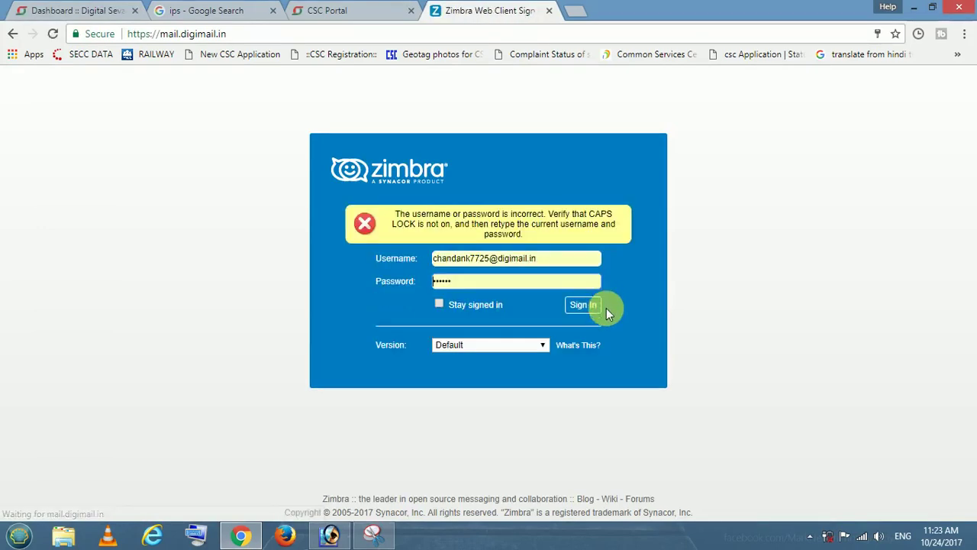
# Retry signing in and recheck the DigiMail credentials on the dashboard
pyautogui.click(597, 310)
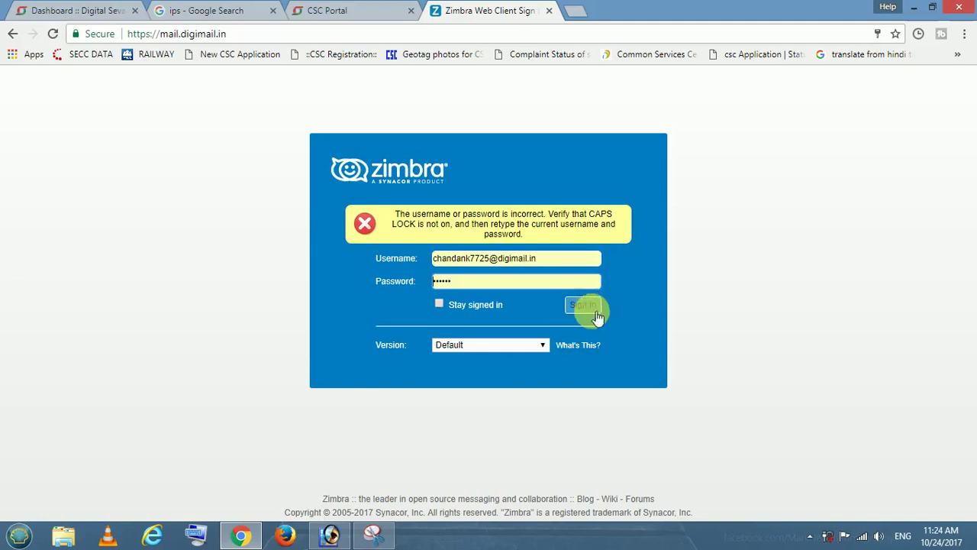
pyautogui.click(587, 309)
pyautogui.tripleClick(537, 269)
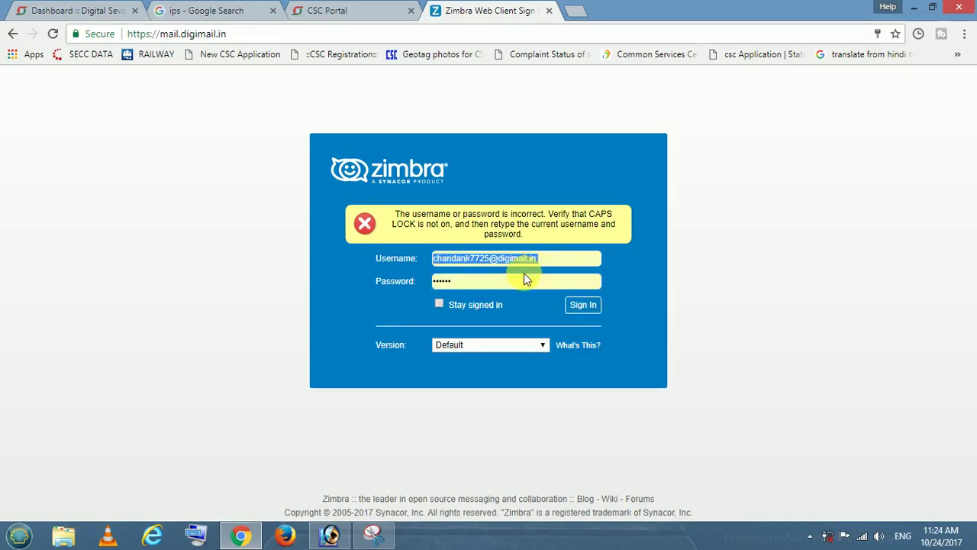
pyautogui.click(524, 275)
pyautogui.click(39, 11)
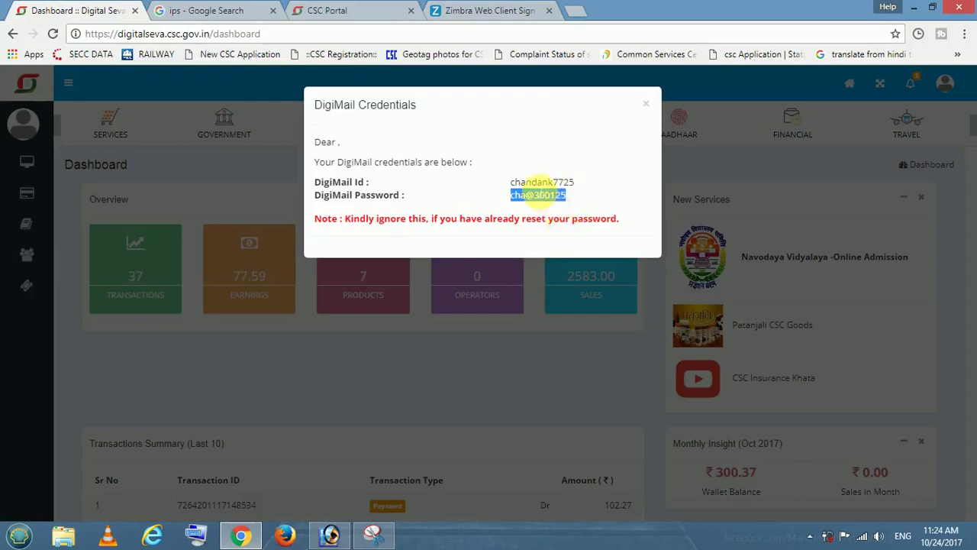
pyautogui.click(510, 6)
# Retype the account password manually and submit the sign-in again
pyautogui.click(488, 281)
pyautogui.press('BackSpace')
pyautogui.press('BackSpace')
pyautogui.press('BackSpace')
pyautogui.press('BackSpace')
pyautogui.press('BackSpace')
pyautogui.press('BackSpace')
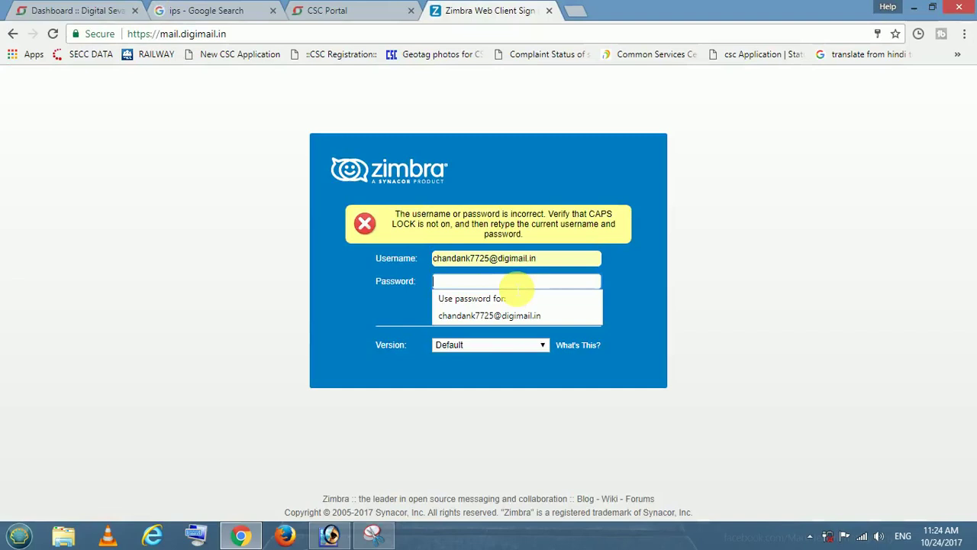
pyautogui.write('*')
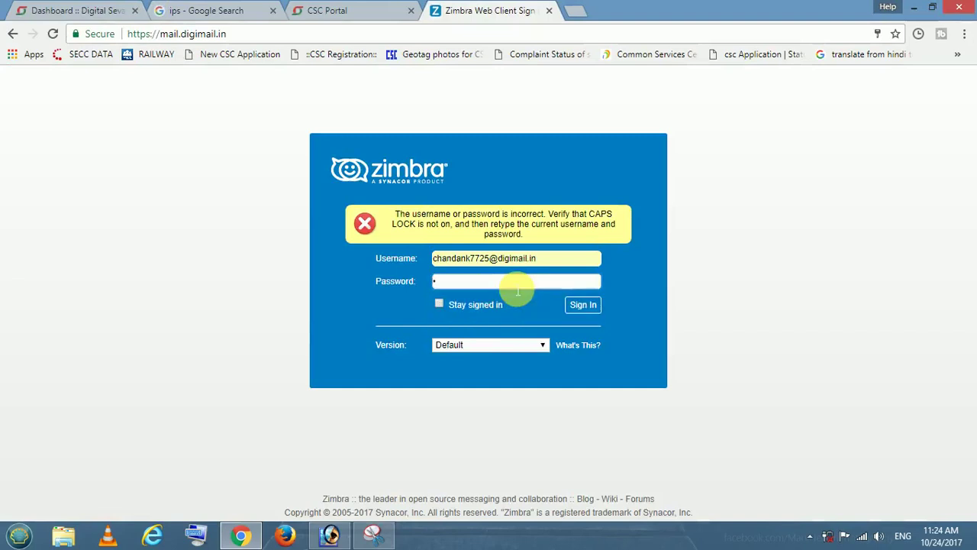
pyautogui.write('*********')
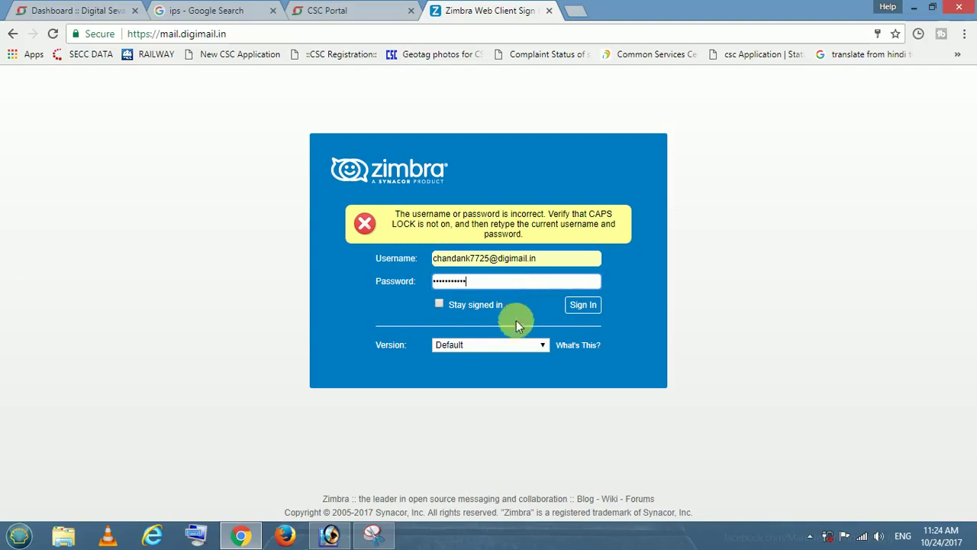
pyautogui.click(580, 306)
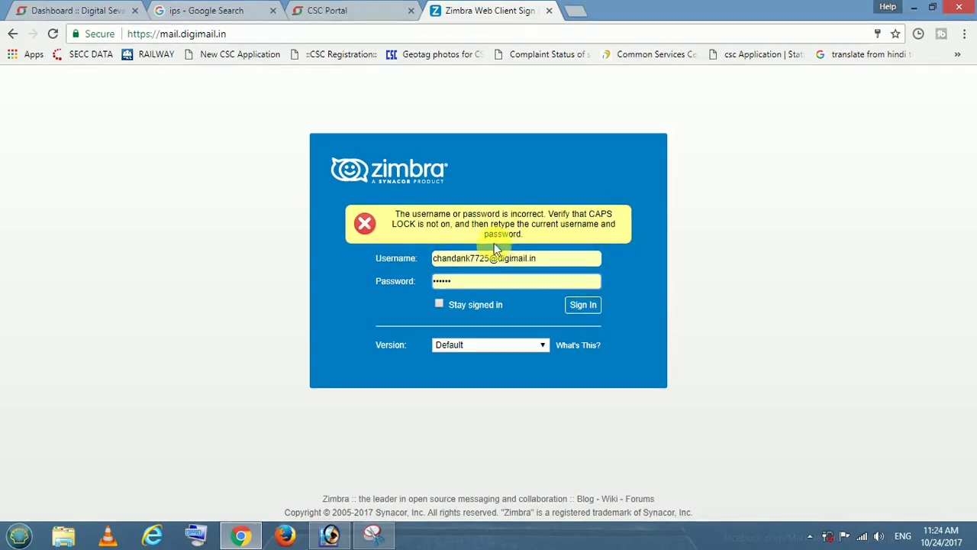
# Clear the password field and retype the account password once more
pyautogui.click(495, 282)
pyautogui.press('BackSpace')
pyautogui.press('BackSpace')
pyautogui.press('BackSpace')
pyautogui.press('BackSpace')
pyautogui.press('BackSpace')
pyautogui.press('BackSpace')
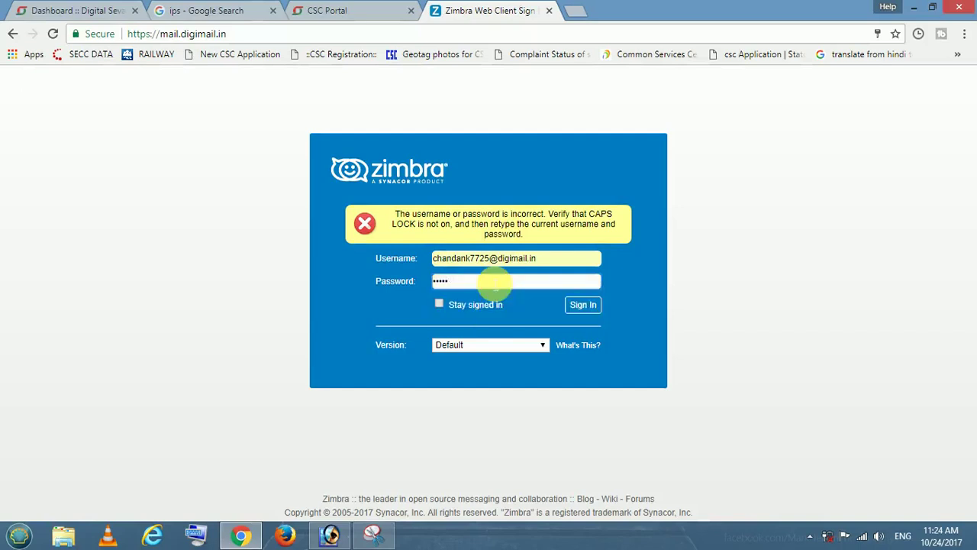
pyautogui.click(495, 283)
pyautogui.write('•••••')
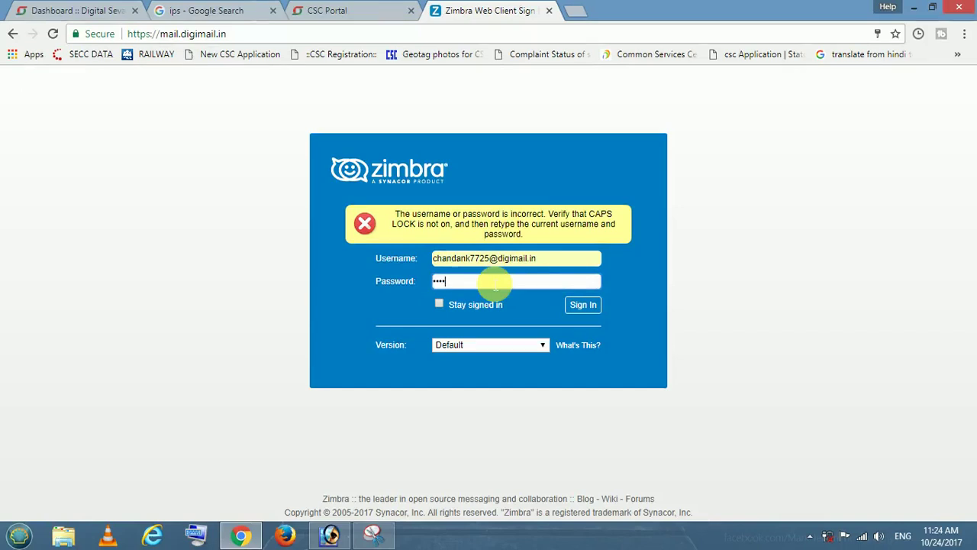
pyautogui.write('•••••')
# Submit the sign-in, then enter the current password on the expired-password form
pyautogui.click(586, 305)
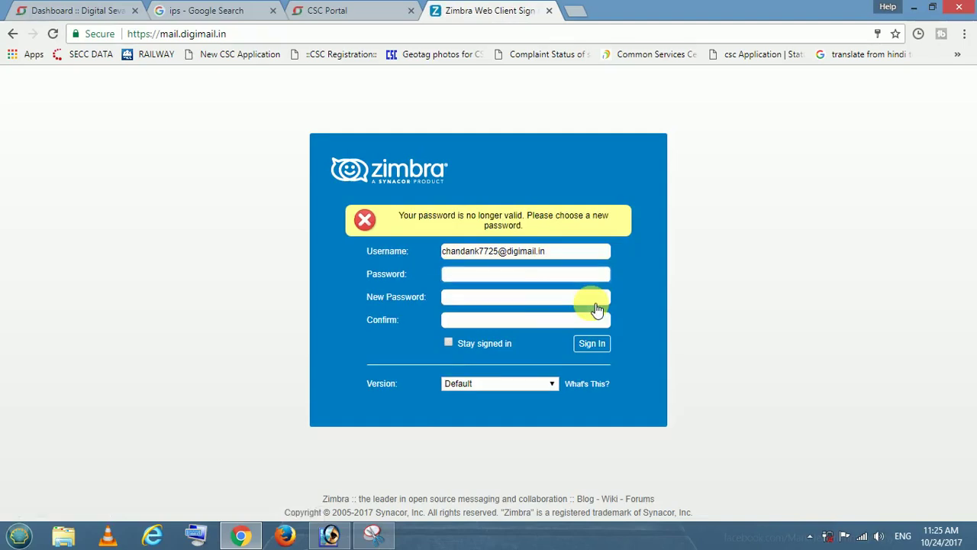
pyautogui.click(488, 278)
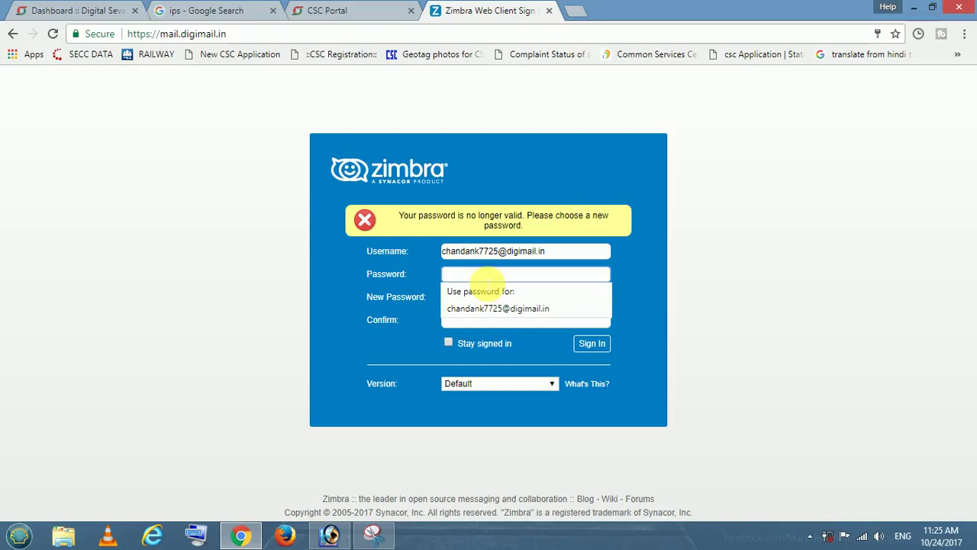
pyautogui.write('•')
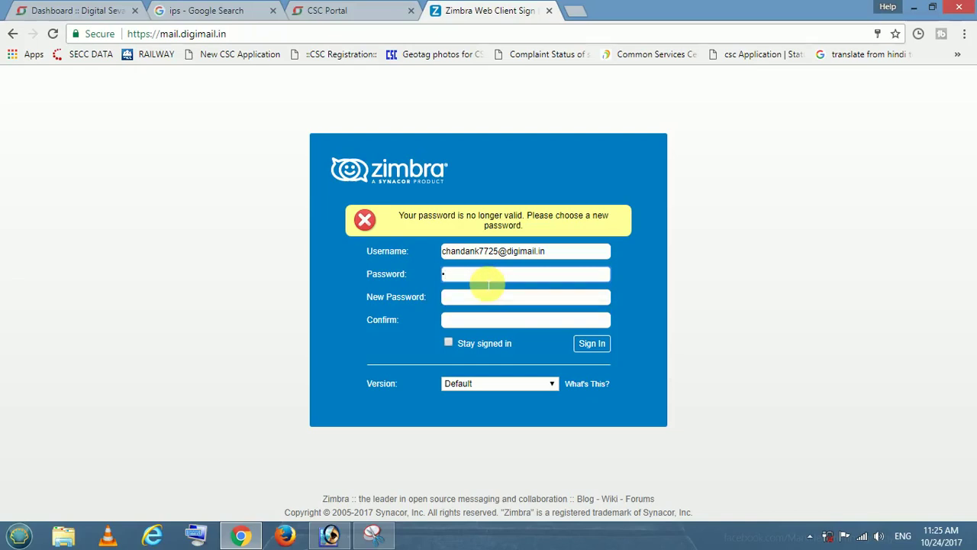
pyautogui.write('•••••')
pyautogui.press('BackSpace')
pyautogui.press('BackSpace')
pyautogui.press('BackSpace')
pyautogui.press('BackSpace')
pyautogui.press('BackSpace')
pyautogui.press('BackSpace')
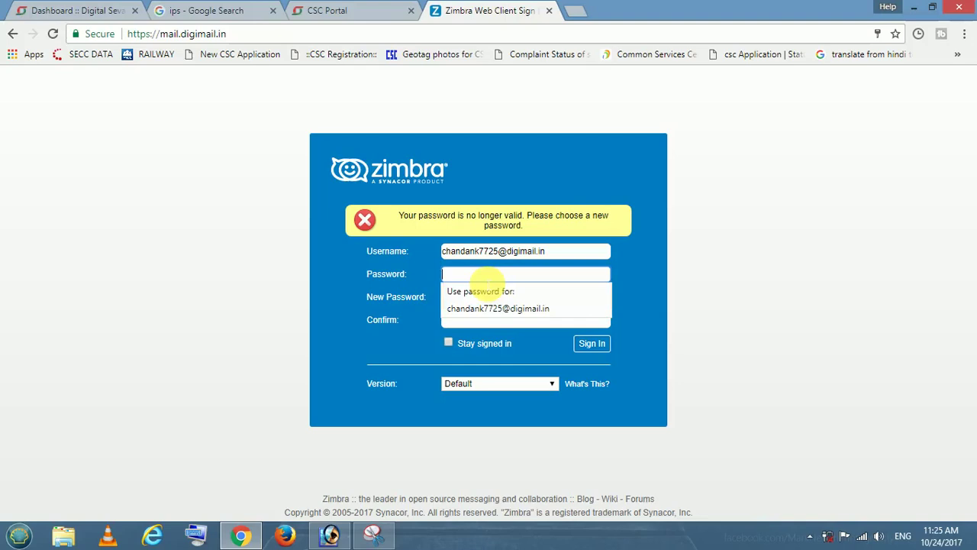
pyautogui.write('•••••••')
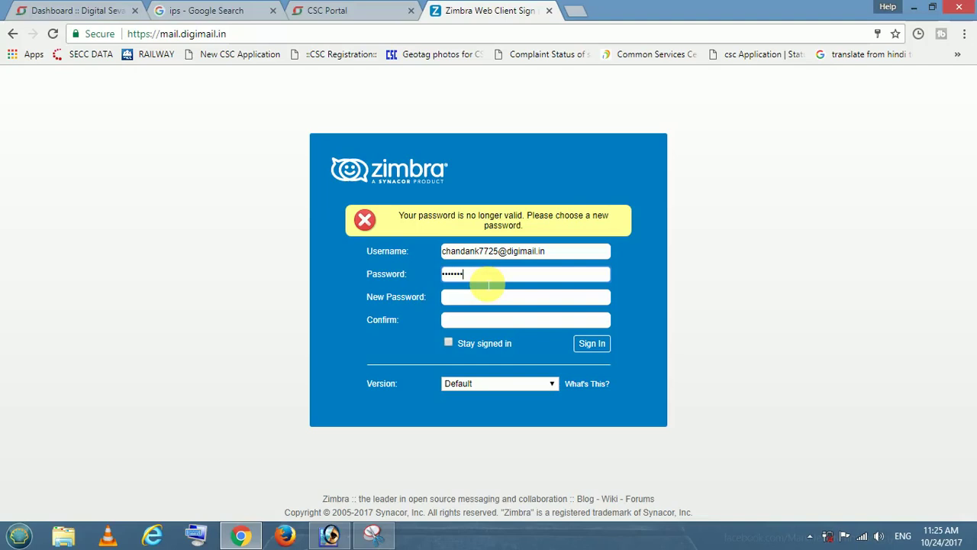
pyautogui.write('•')
pyautogui.press('BackSpace')
pyautogui.press('BackSpace')
pyautogui.press('BackSpace')
pyautogui.press('BackSpace')
pyautogui.press('BackSpace')
pyautogui.press('BackSpace')
pyautogui.press('BackSpace')
pyautogui.press('BackSpace')
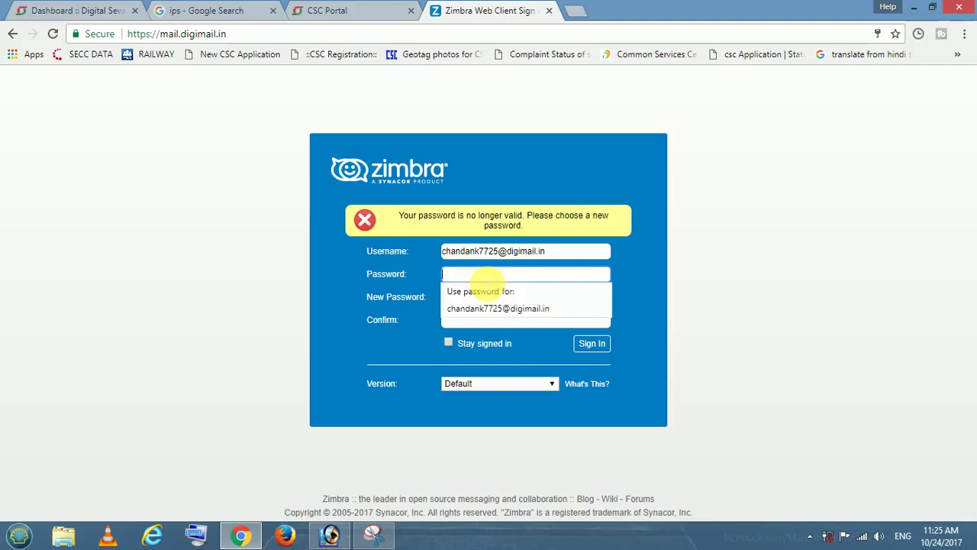
pyautogui.write('•')
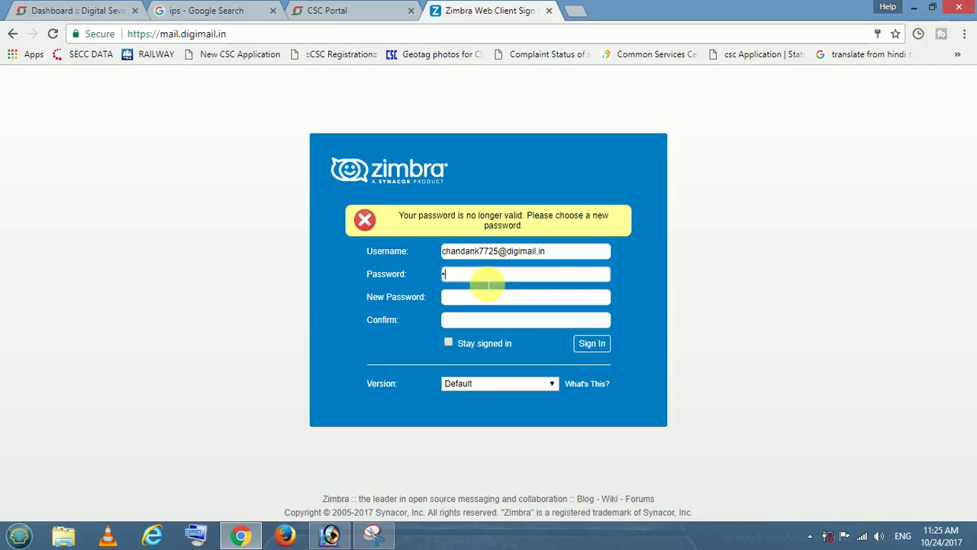
pyautogui.write('••••')
pyautogui.write('••••')
# Type a new password in New Password, then clear the current password entry
pyautogui.press('Tab')
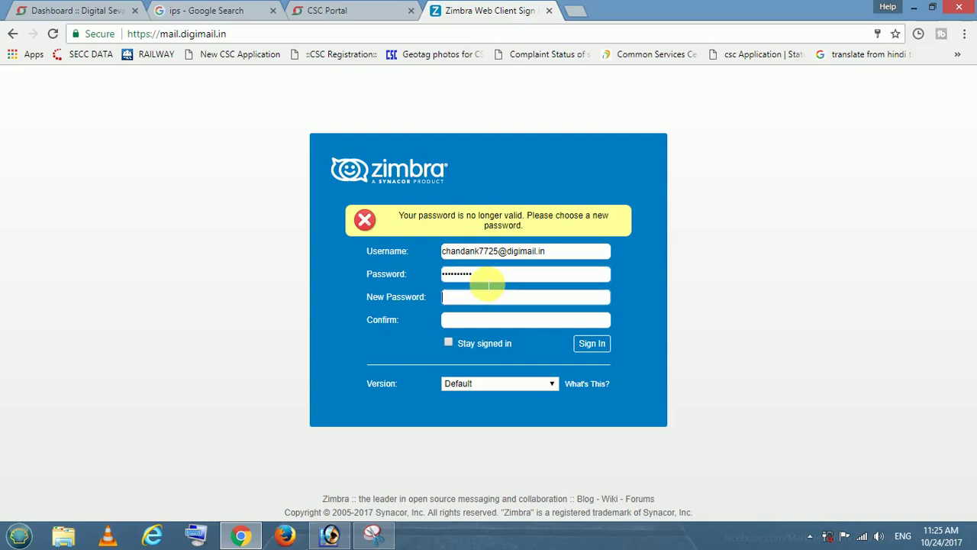
pyautogui.write('•••••••••')
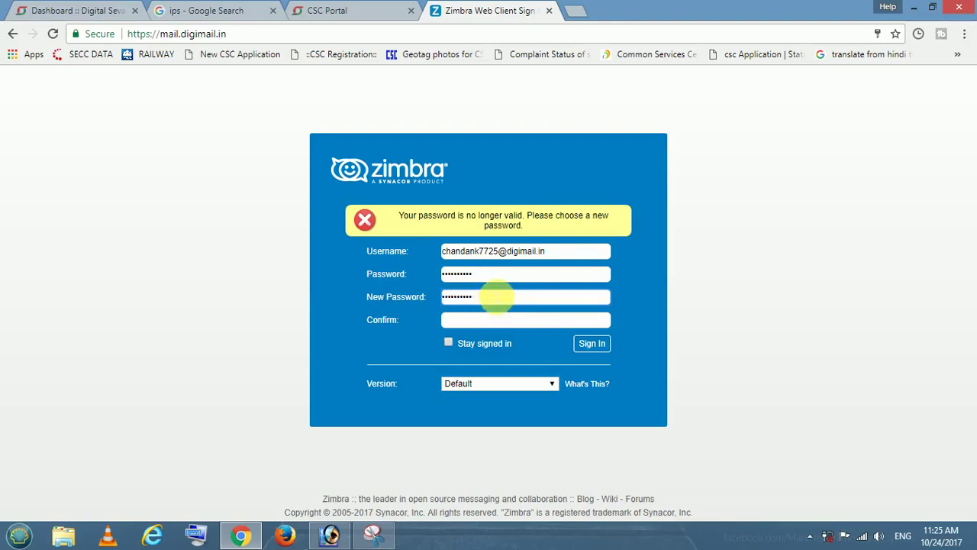
pyautogui.click(492, 277)
pyautogui.press('BackSpace')
pyautogui.press('BackSpace')
pyautogui.press('BackSpace')
pyautogui.press('BackSpace')
pyautogui.press('BackSpace')
pyautogui.press('BackSpace')
pyautogui.press('BackSpace')
pyautogui.press('BackSpace')
pyautogui.press('BackSpace')
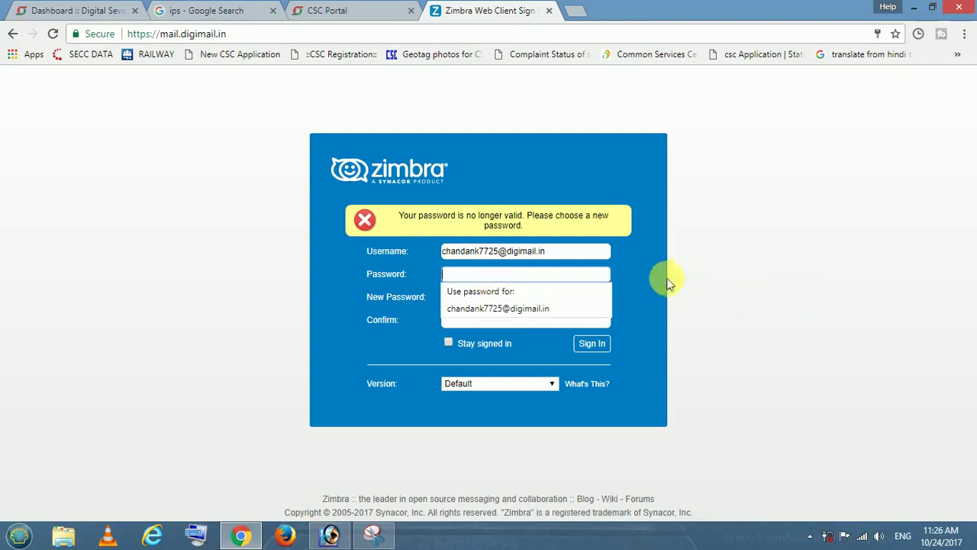
# Clear the new password entry and recheck the DigiMail credentials on the portal
pyautogui.click(626, 273)
pyautogui.click(545, 303)
pyautogui.press('BackSpace')
pyautogui.press('BackSpace')
pyautogui.press('BackSpace')
pyautogui.press('BackSpace')
pyautogui.press('BackSpace')
pyautogui.press('BackSpace')
pyautogui.press('BackSpace')
pyautogui.press('BackSpace')
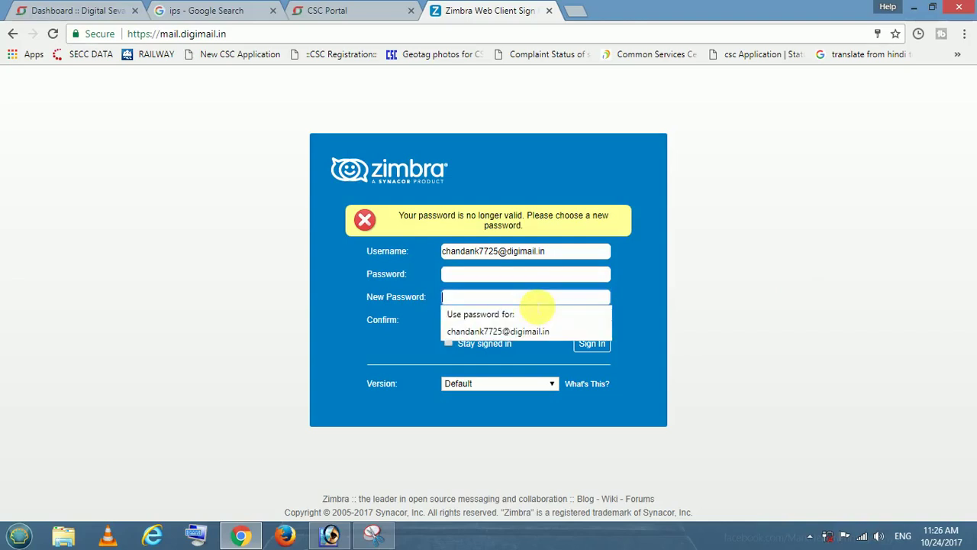
pyautogui.click(498, 281)
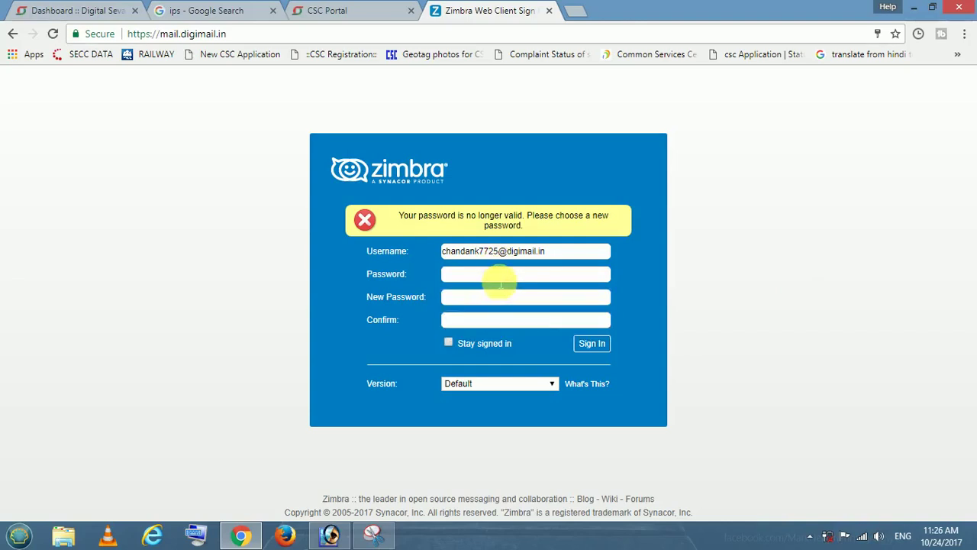
pyautogui.click(500, 283)
pyautogui.click(51, 9)
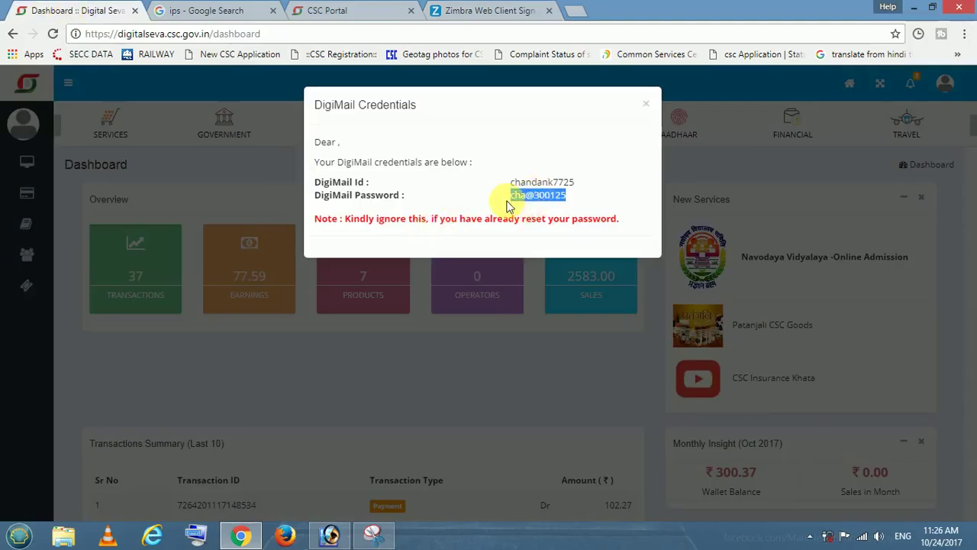
pyautogui.click(475, 8)
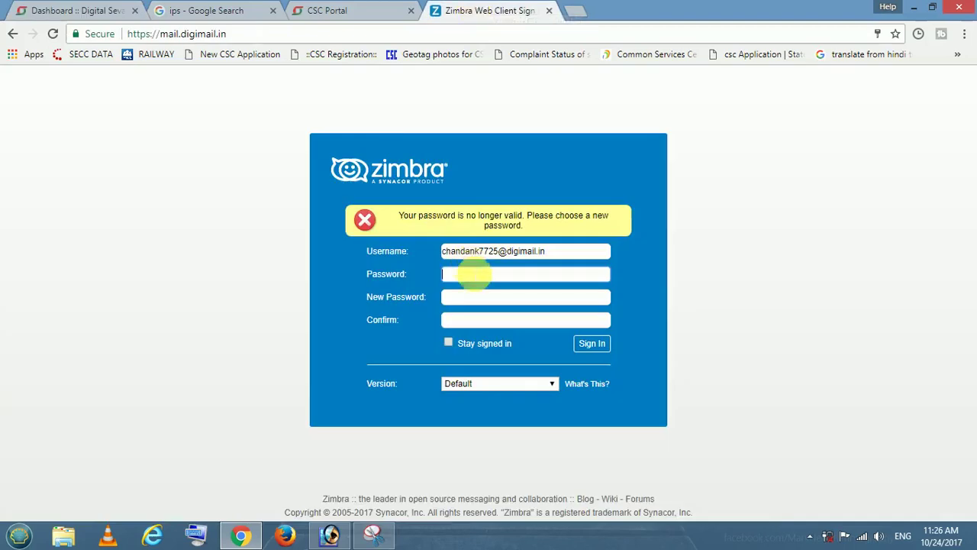
# Enter the current password and a new password on the password-change form
pyautogui.click(470, 275)
pyautogui.write('123')
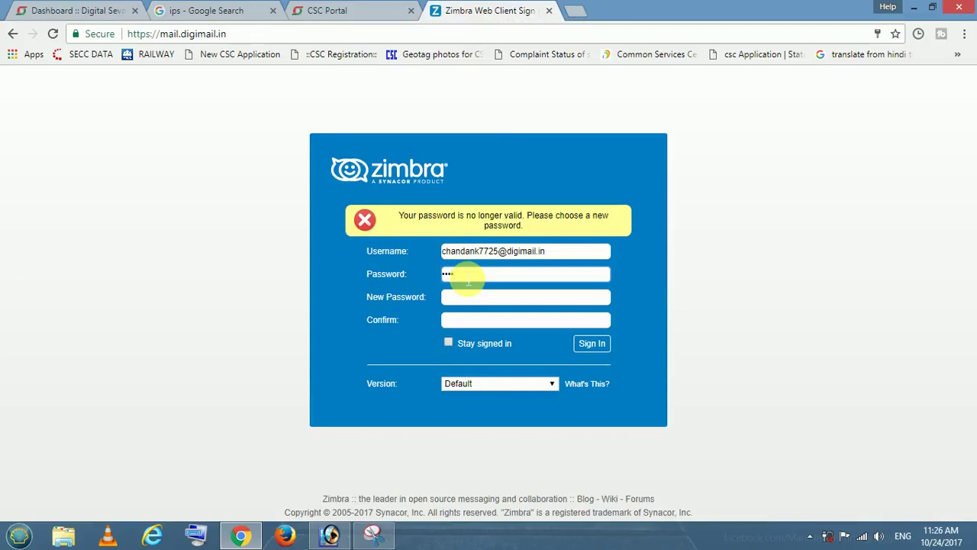
pyautogui.write('456789')
pyautogui.press('Tab')
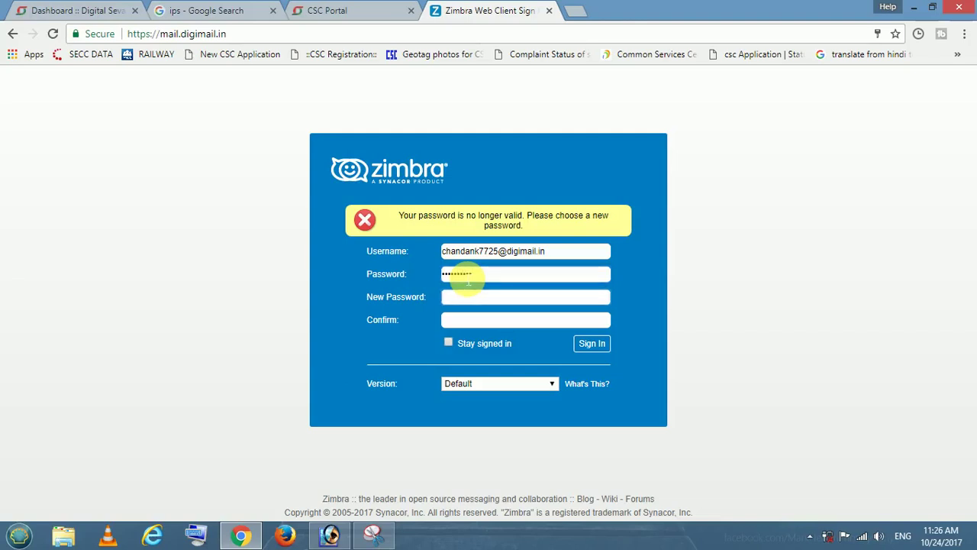
pyautogui.write('1234567890')
pyautogui.press('Tab')
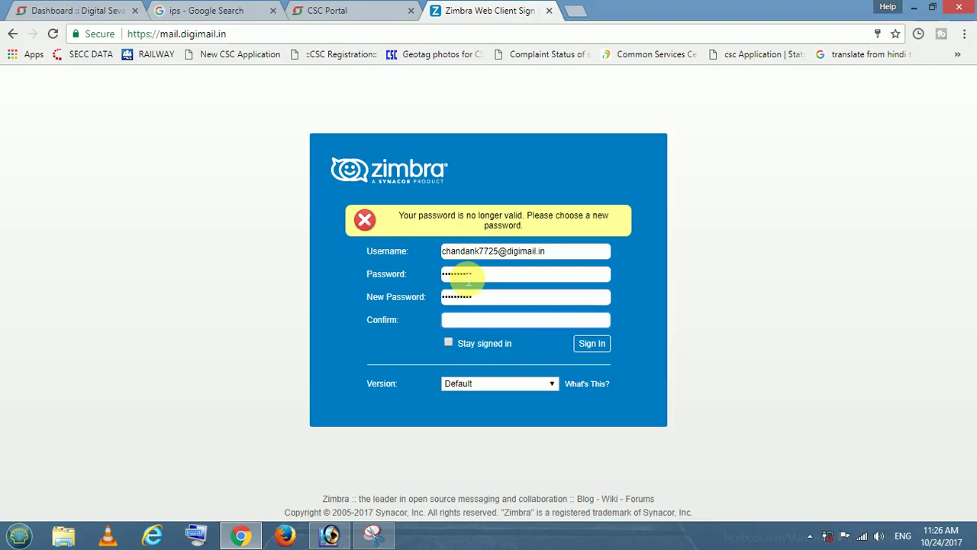
pyautogui.write('1234567890')
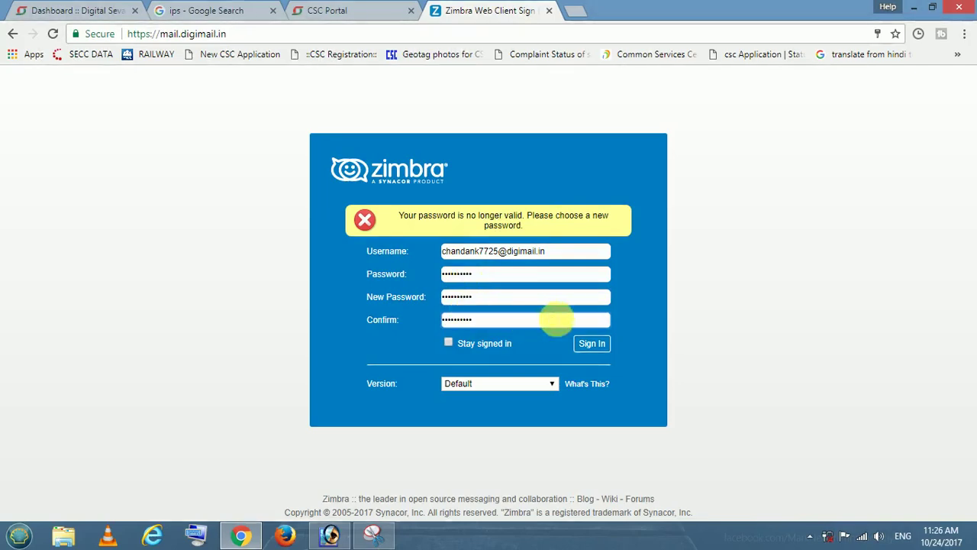
# Submit the password change and respond to Chrome's save-password prompt while the mailbox loads
pyautogui.click(599, 346)
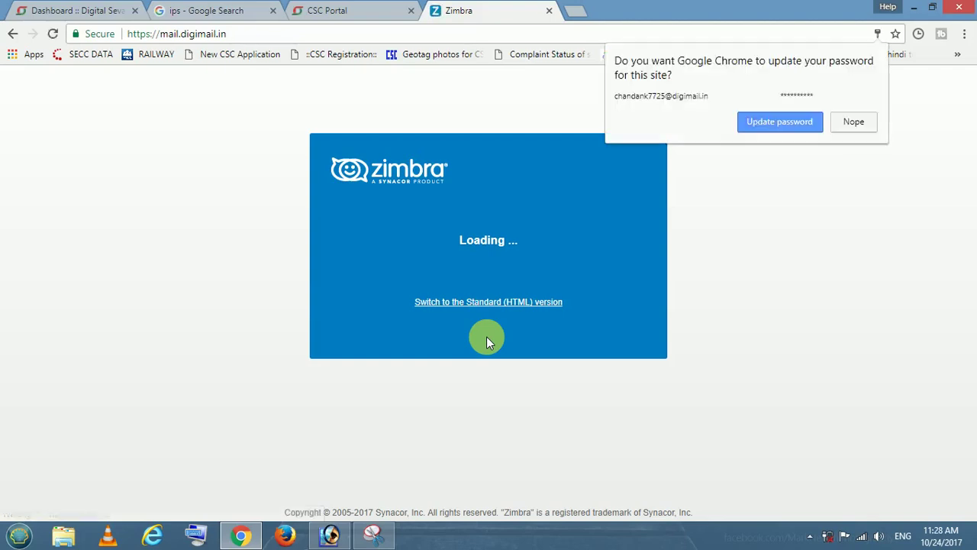
pyautogui.click(802, 122)
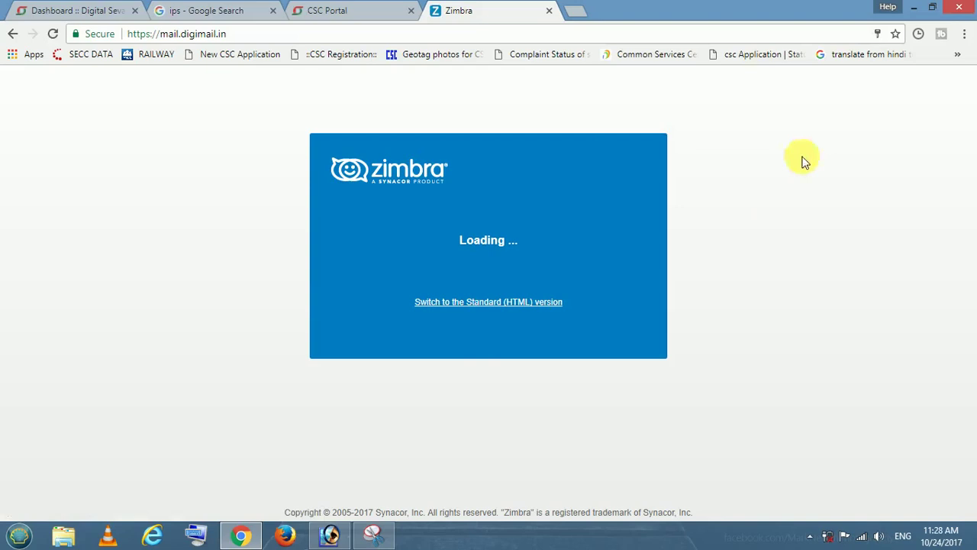